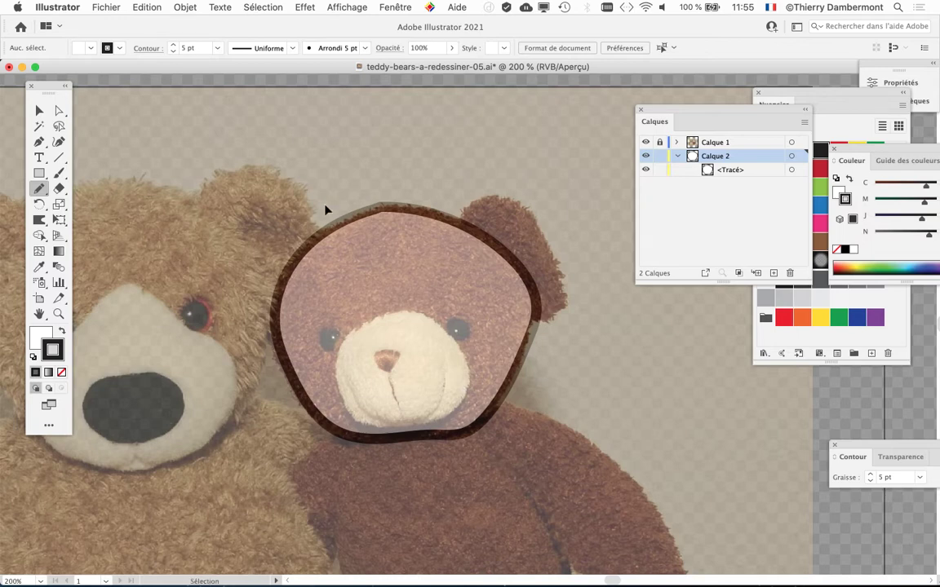
Select the thick 5 pt outline around the brown bear's head so its anchor points show
super+click(338, 222)
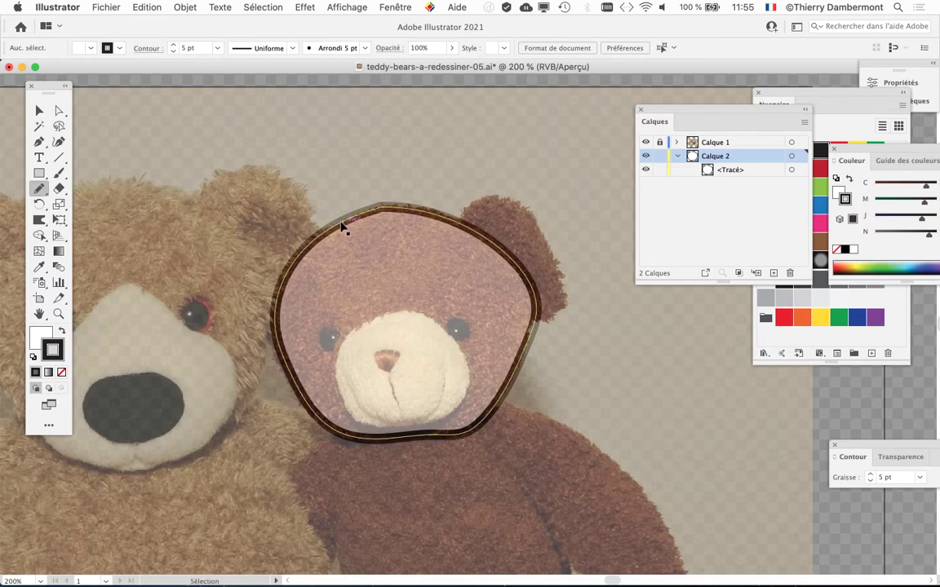
super+click(320, 192)
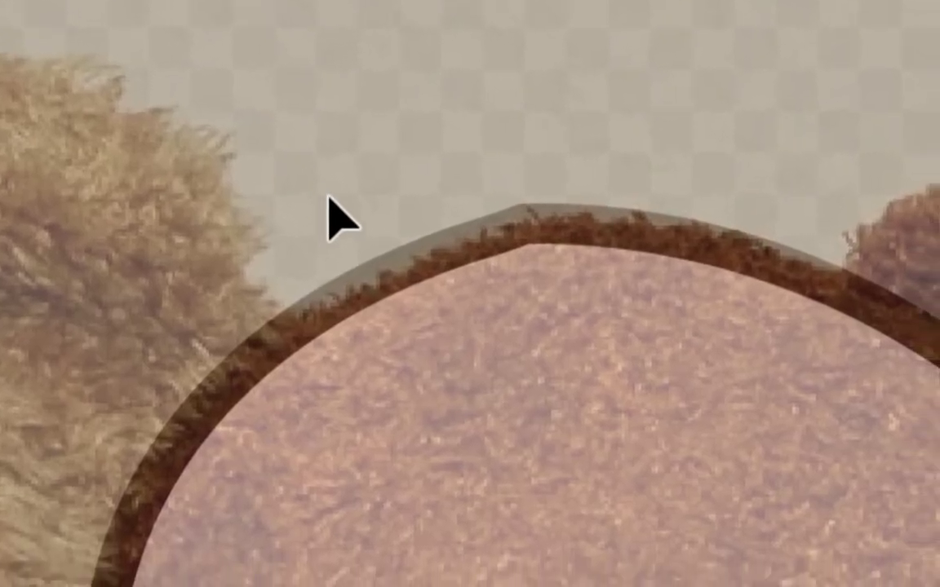
click(334, 210)
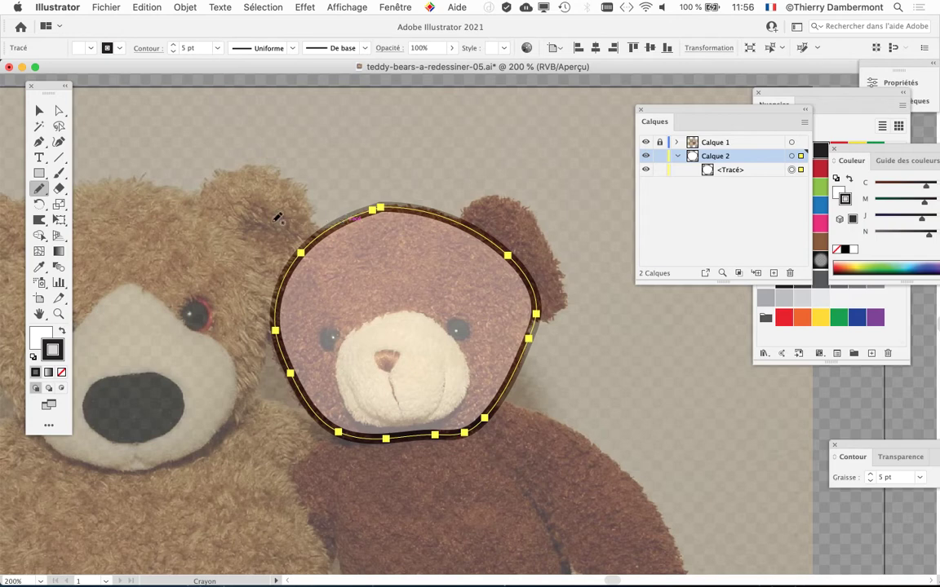
Scroll and pan the view across the bear's head outline
scroll(408, 244, up, 1)
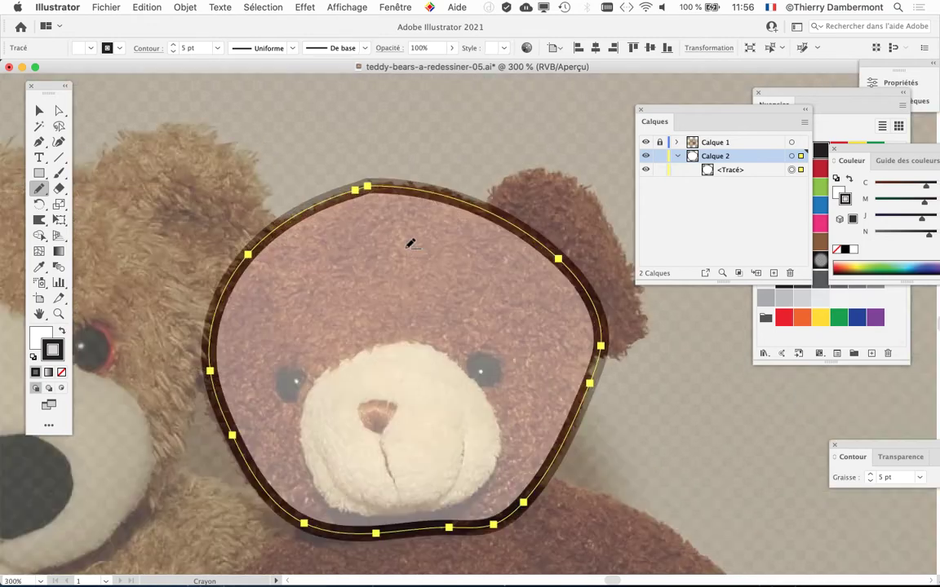
mouse_move(405, 245)
mouse_down()
mouse_move(334, 256)
mouse_move(319, 224)
mouse_move(672, 265)
mouse_move(514, 379)
mouse_move(363, 172)
mouse_move(906, 175)
mouse_move(548, 229)
mouse_move(306, 184)
mouse_up()
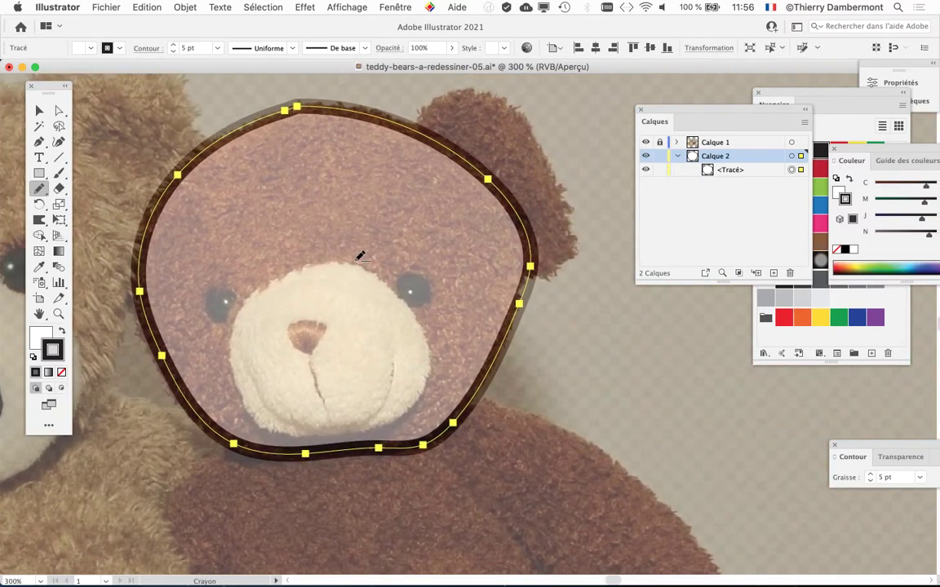
scroll(360, 256, down, 3)
scroll(359, 269, down, 1)
scroll(359, 269, up, 5)
scroll(359, 269, down, 2)
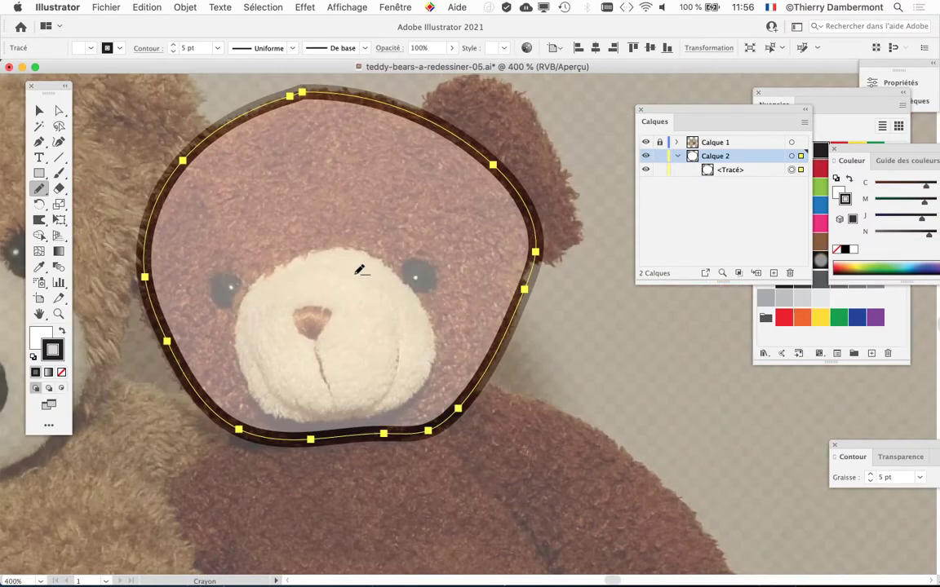
scroll(359, 269, down, 2)
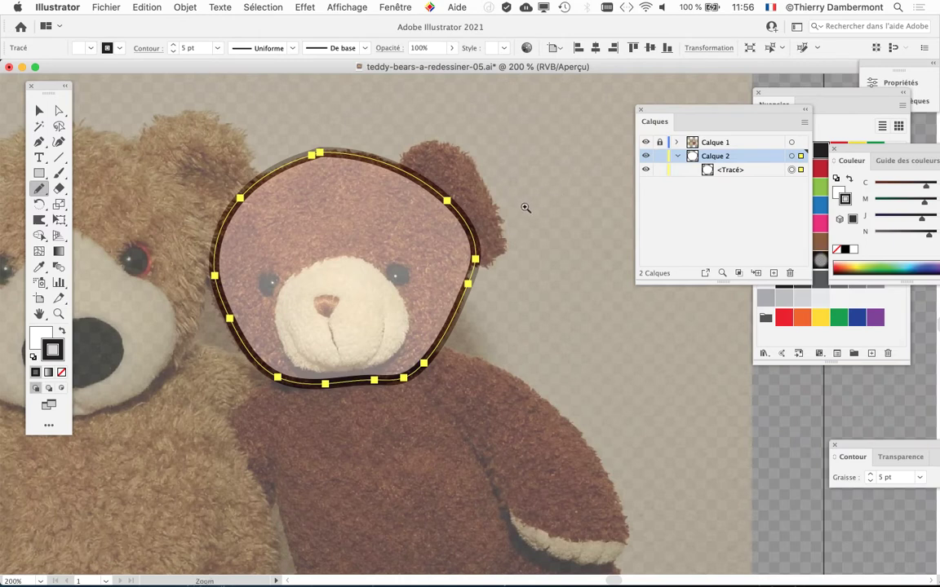
Zoom in to 800% on the top of the head outline
key(super+space)
click(332, 244)
click(457, 294)
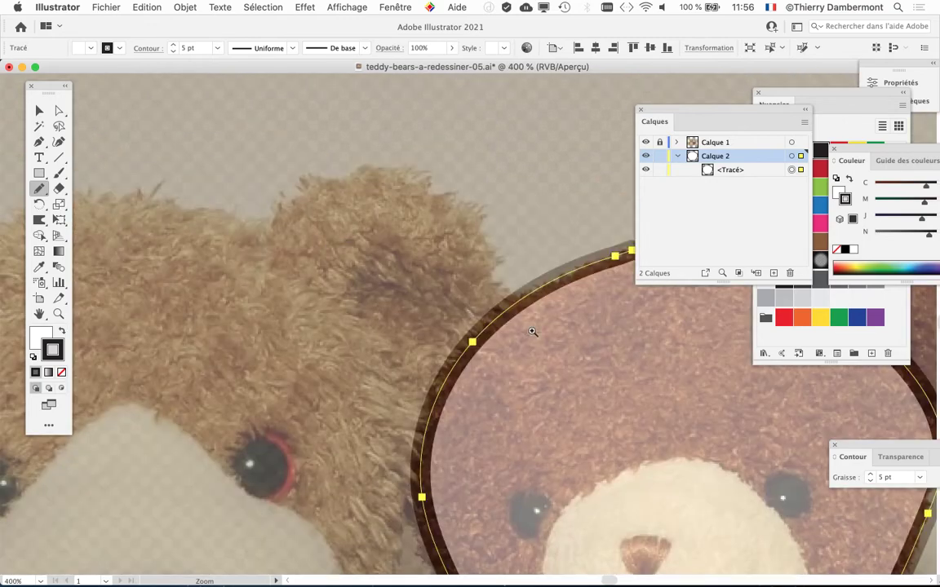
click(531, 330)
click(627, 376)
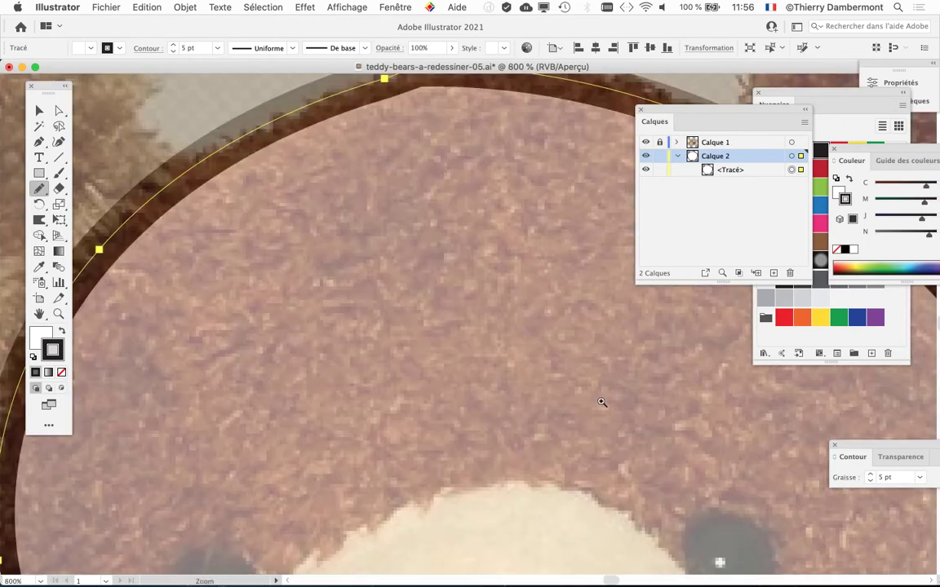
Zoom back out to about 100% so both bears are visible
key(super+alt+space)
click(508, 317)
click(522, 334)
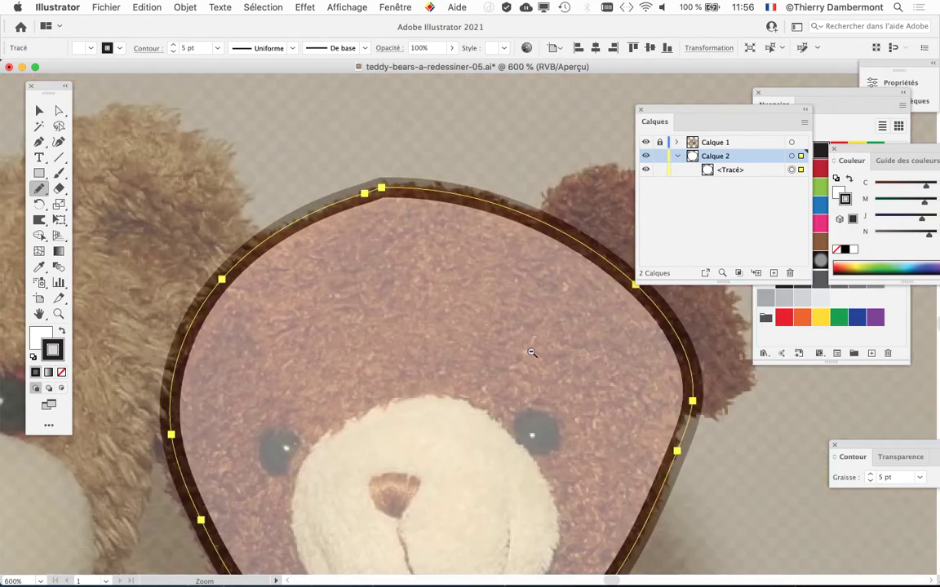
click(489, 367)
click(457, 342)
click(437, 321)
click(388, 288)
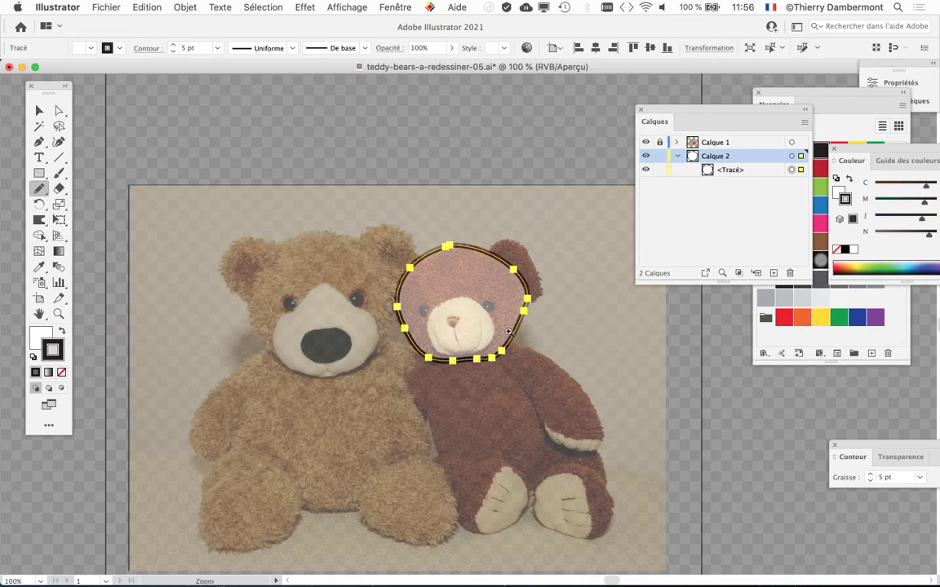
click(497, 298)
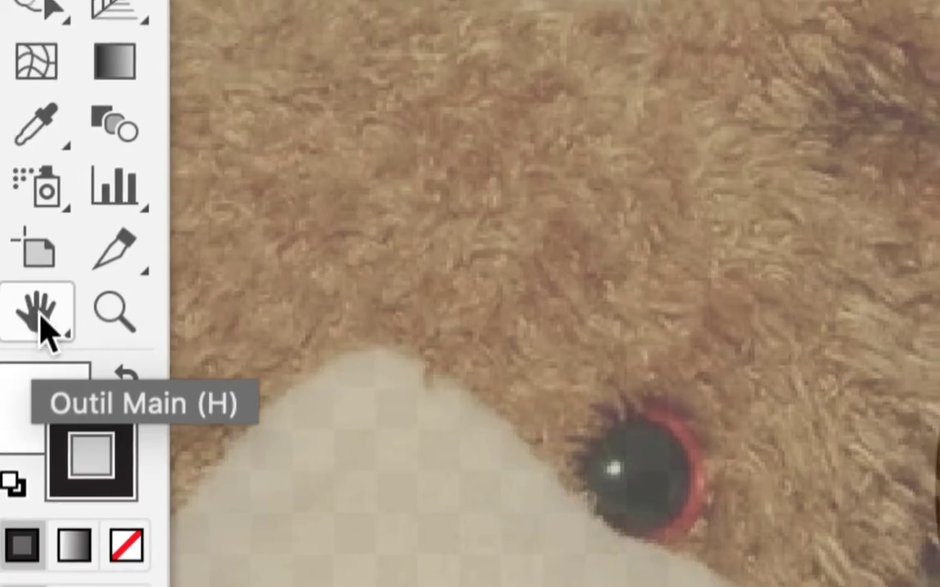
Zoom to 200% and centre the brown bear's outlined head using the Hand tool
click(41, 315)
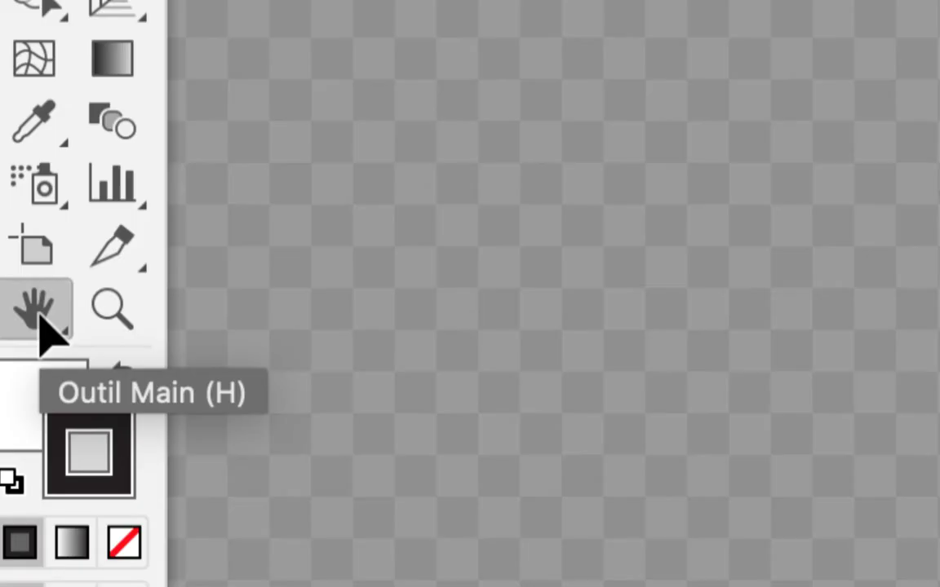
scroll(529, 306, up, 5)
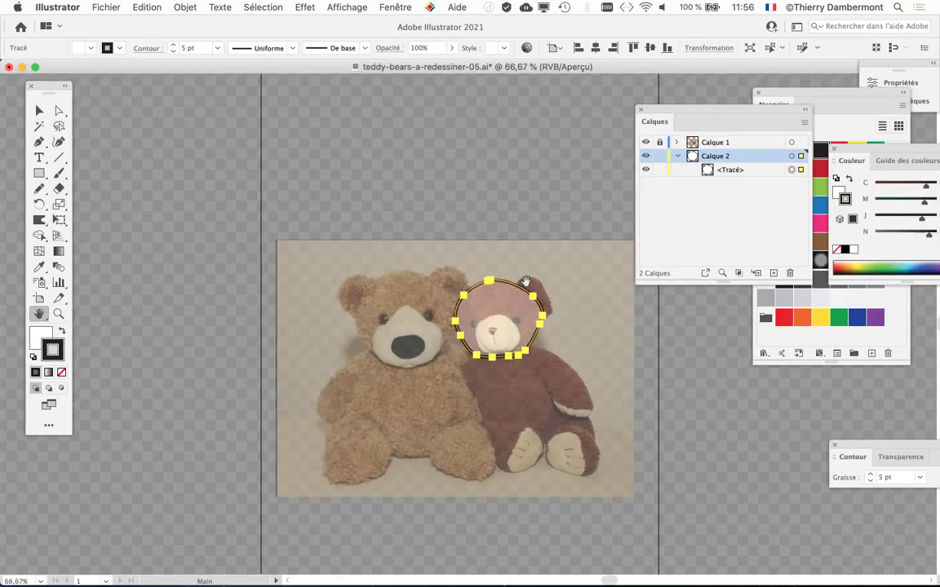
scroll(514, 335, up, 2)
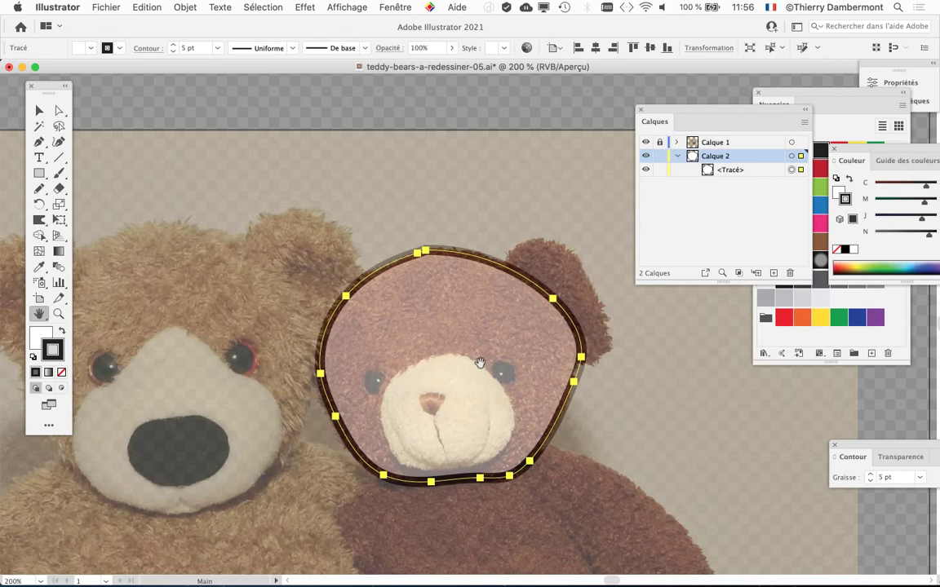
drag(477, 352, 400, 200)
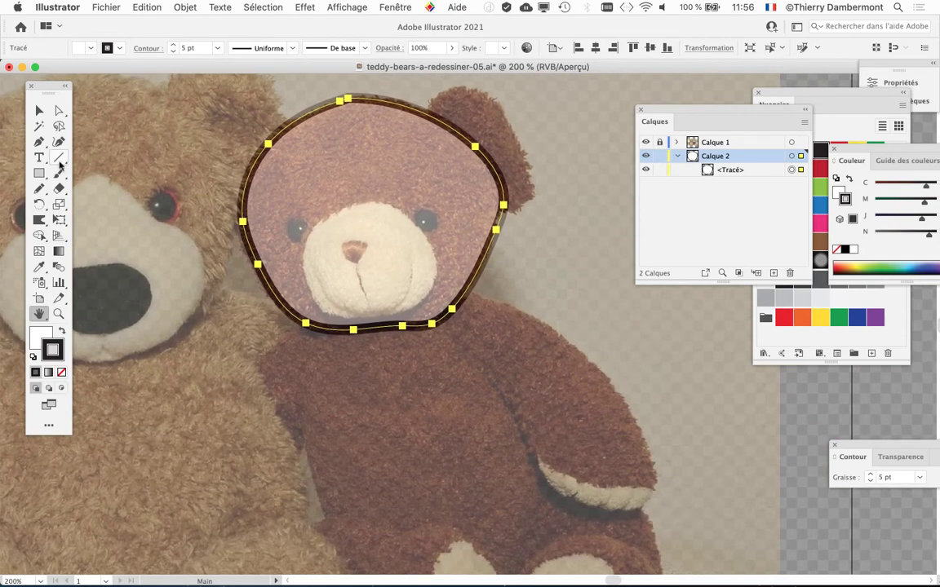
click(39, 188)
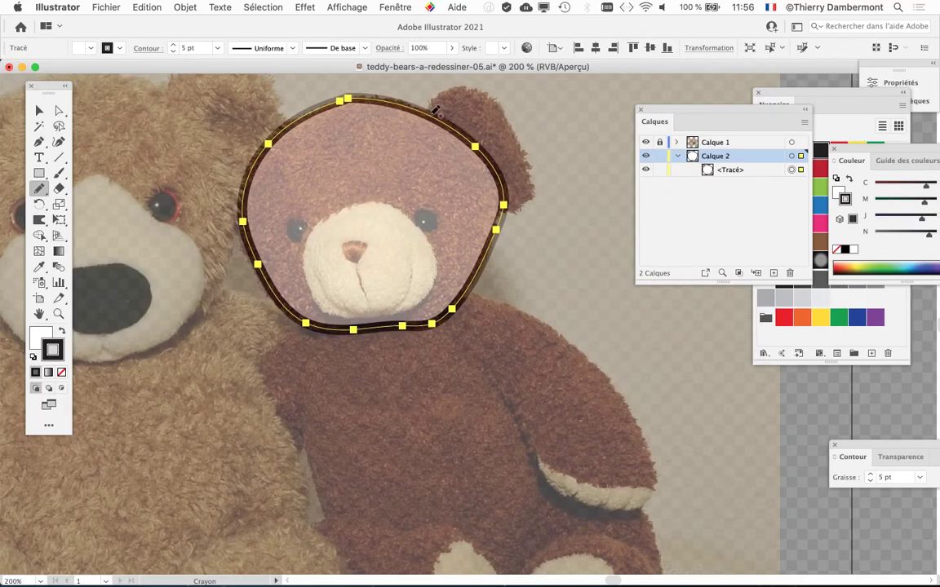
Redraw the outline's top-right edge with the Pencil, undoing one stray stroke, then retrace the left side
scroll(391, 110, up, 2)
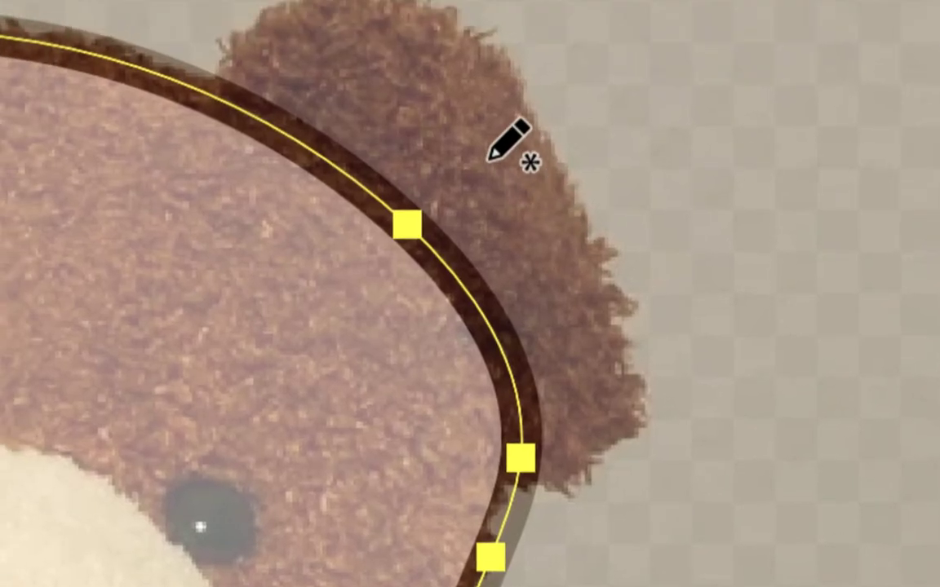
mouse_move(445, 72)
mouse_down()
mouse_move(493, 171)
mouse_move(489, 246)
mouse_up()
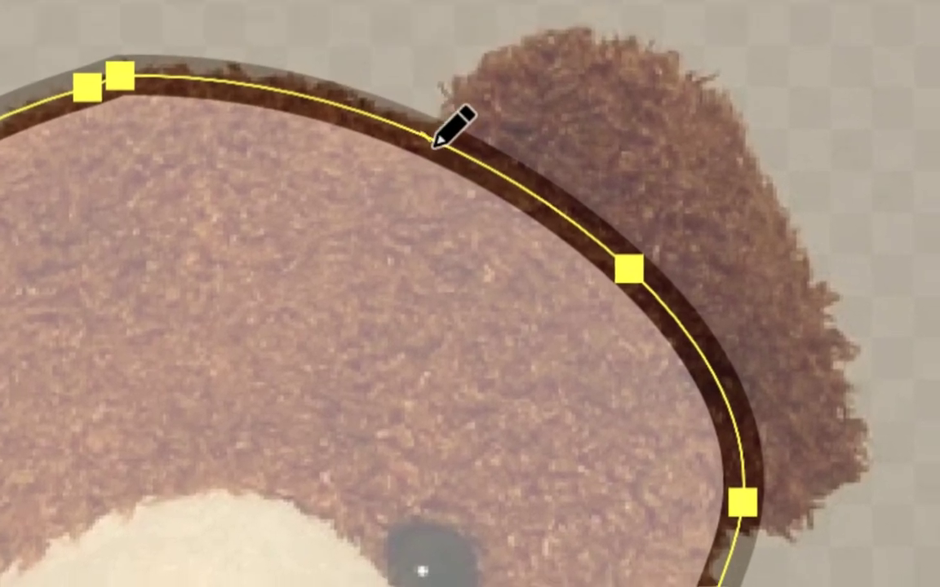
drag(451, 126, 499, 259)
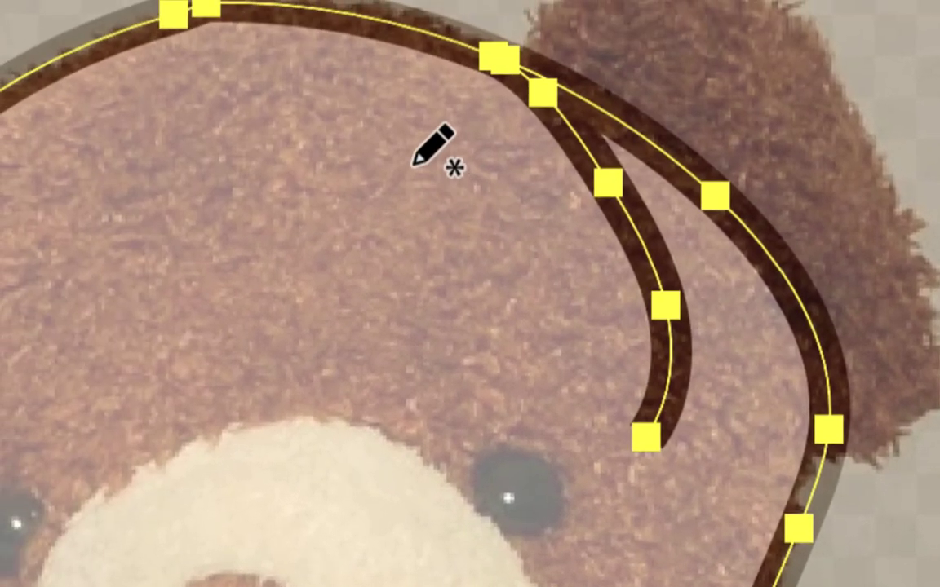
key(ctrl+z)
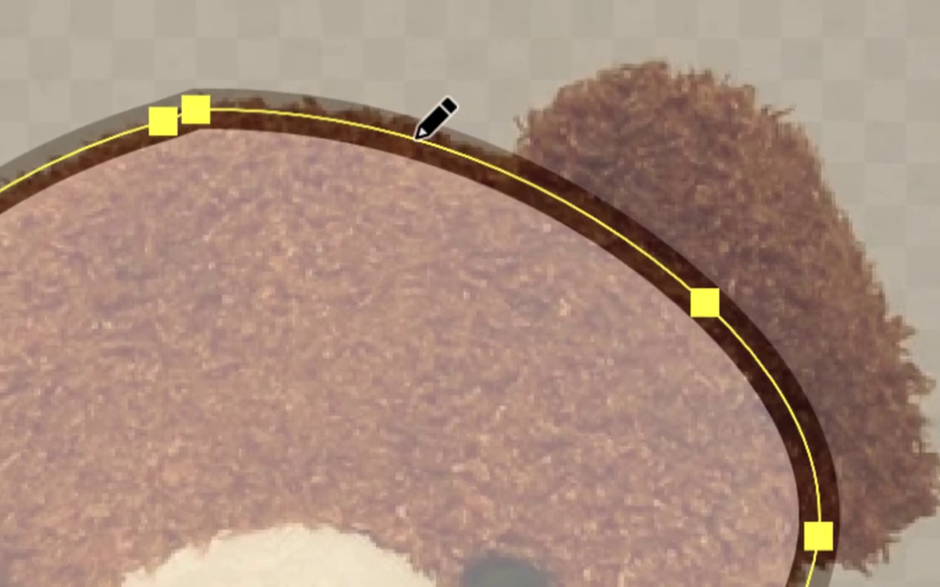
drag(416, 139, 489, 222)
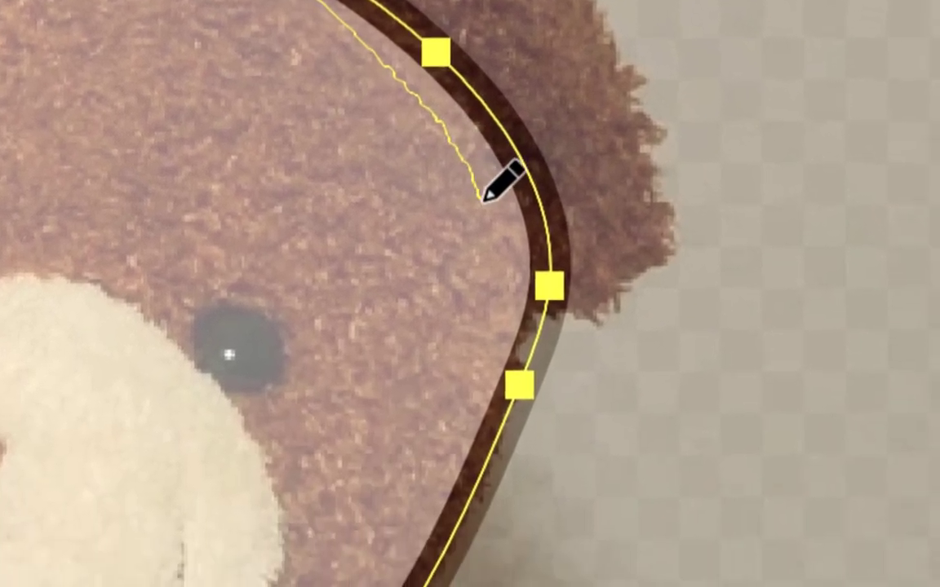
drag(490, 222, 488, 245)
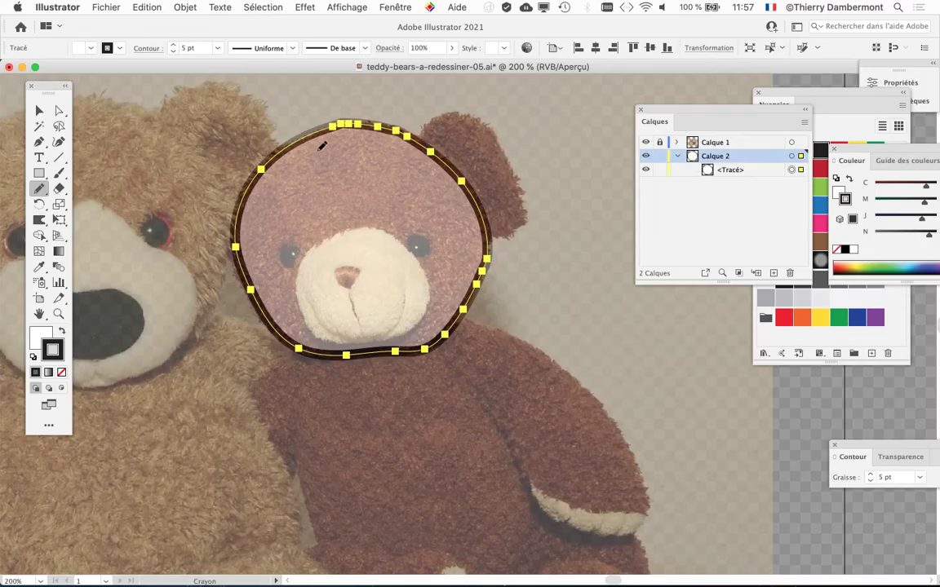
mouse_move(259, 135)
mouse_down()
mouse_move(268, 311)
mouse_move(266, 304)
mouse_up()
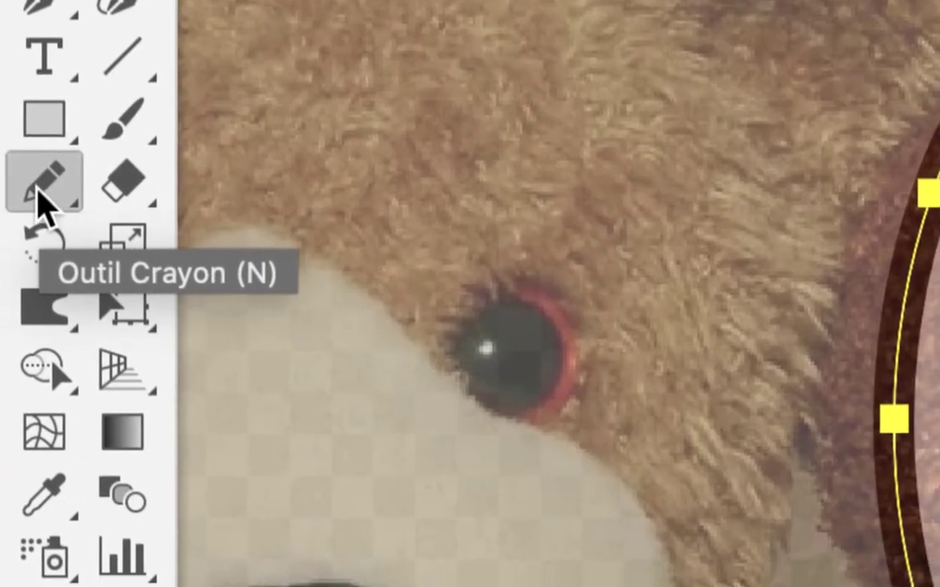
Raise the Pencil's 'Modifier les tracés sélectionnés' range from 6 to 20 pixels
double_click(41, 202)
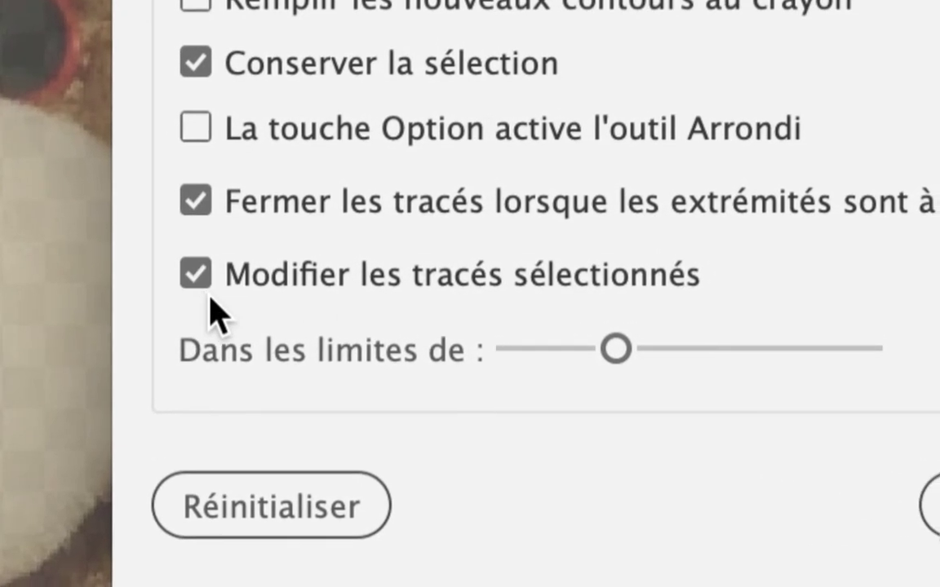
click(214, 295)
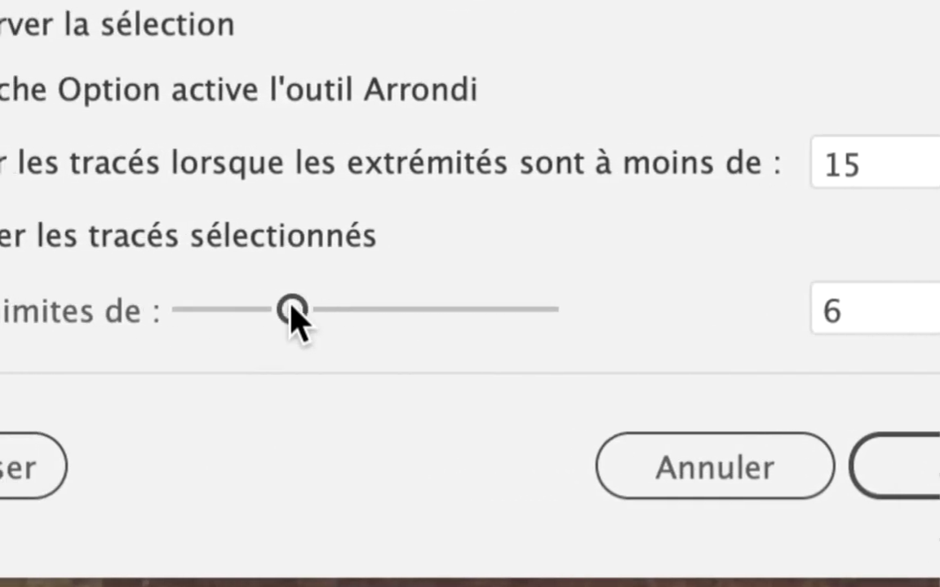
drag(291, 309, 361, 326)
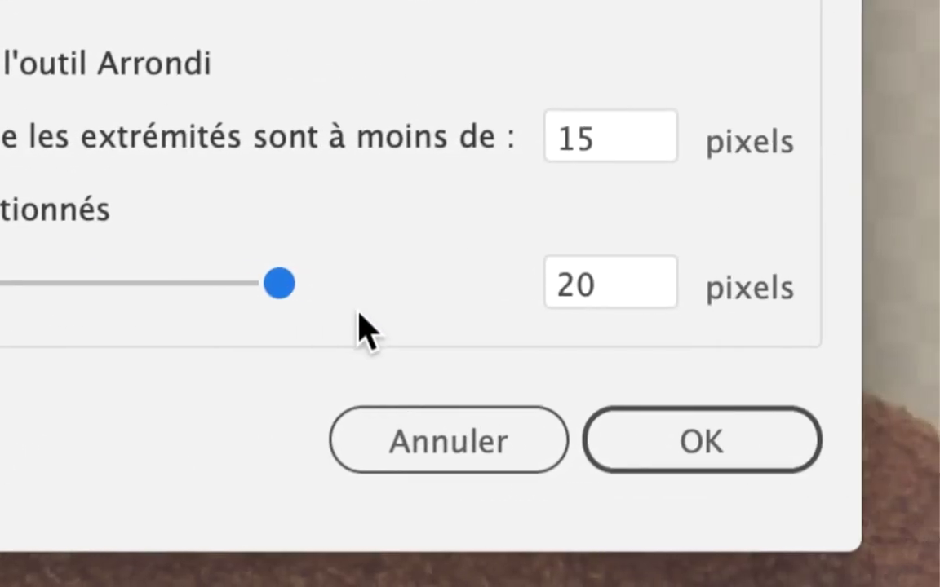
click(600, 447)
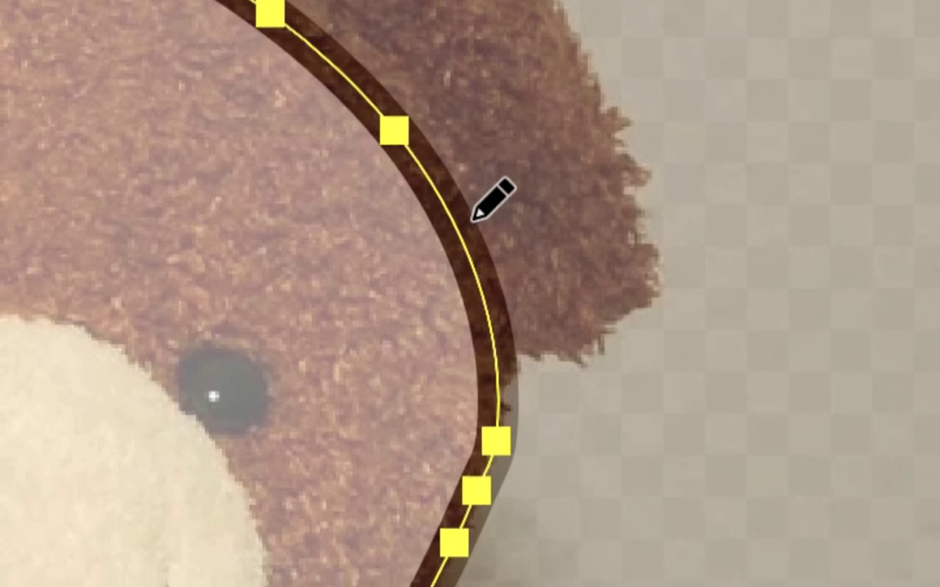
Redraw the right cheek and the left and top-left edges of the head outline
mouse_move(453, 151)
mouse_down()
mouse_move(478, 236)
mouse_move(456, 306)
mouse_up()
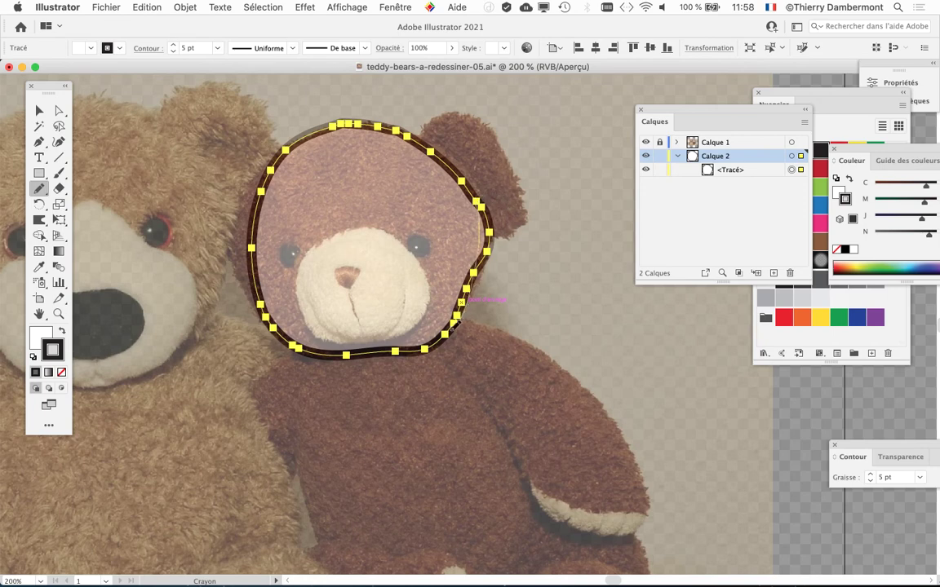
drag(461, 302, 461, 303)
drag(249, 295, 275, 139)
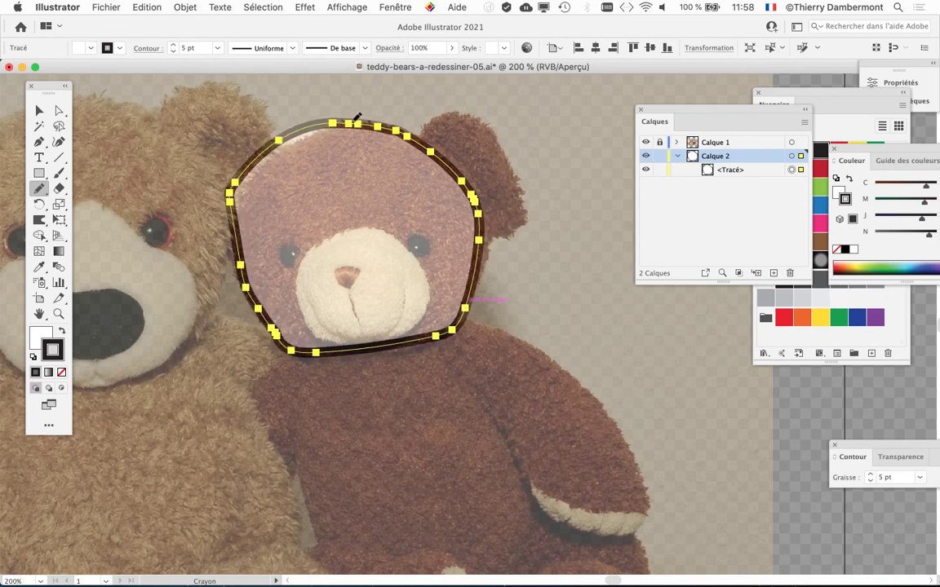
mouse_move(371, 121)
mouse_down()
mouse_move(259, 132)
mouse_move(218, 183)
mouse_move(222, 249)
mouse_move(259, 306)
mouse_move(466, 308)
mouse_move(471, 175)
mouse_move(481, 224)
mouse_move(471, 320)
mouse_up()
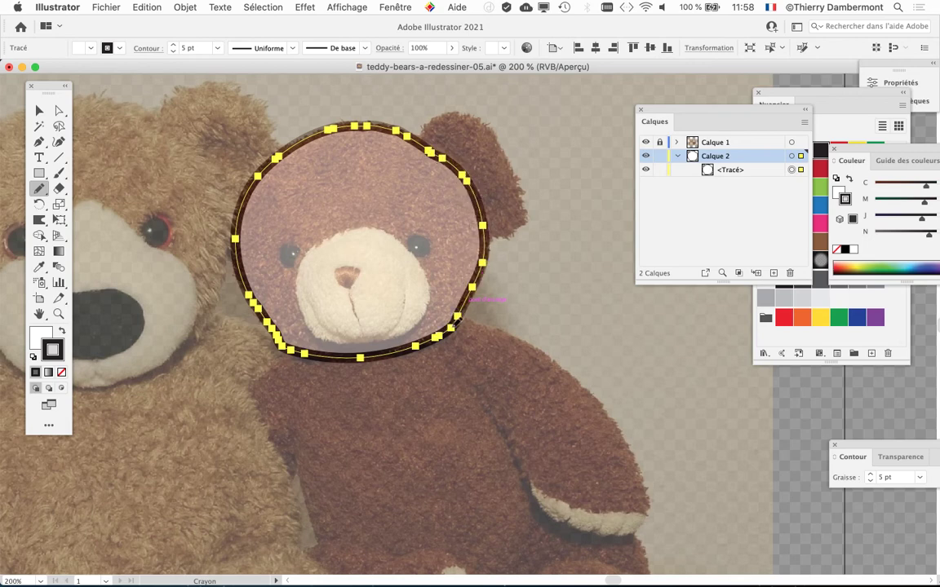